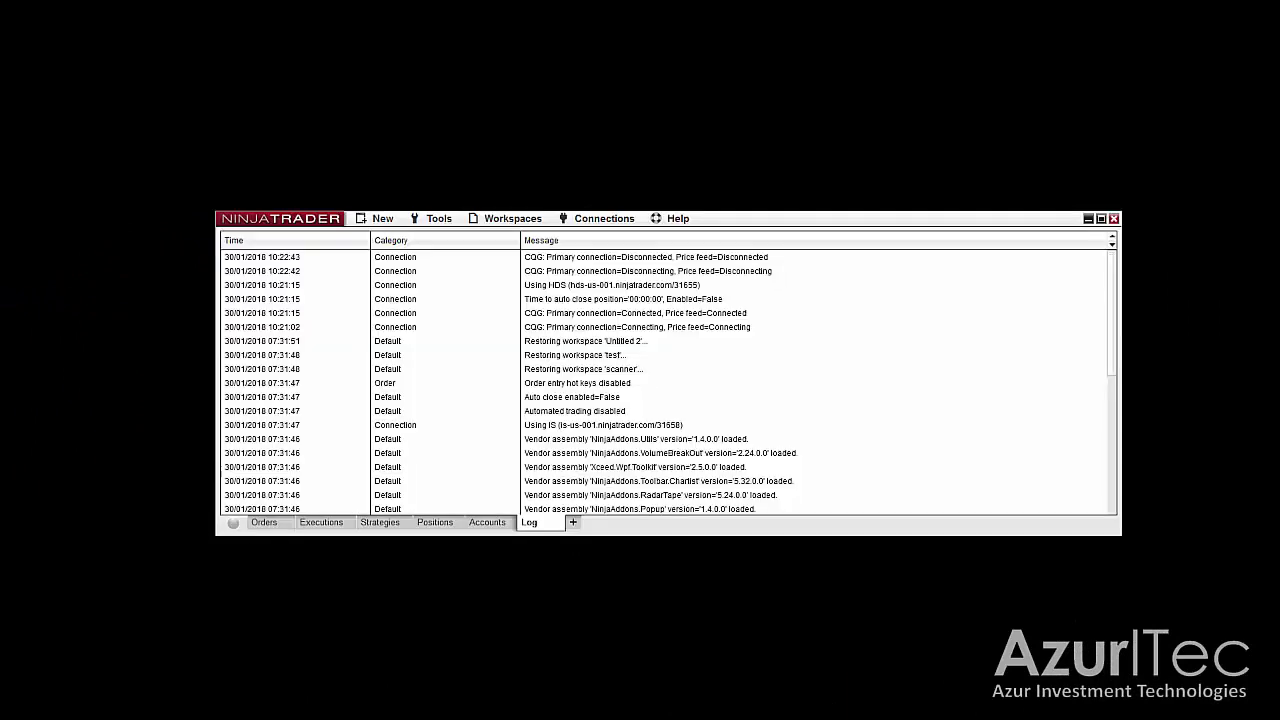
- Create a new blank Market Analyzer window and connect to the CQG data feed
left_click(382, 218)
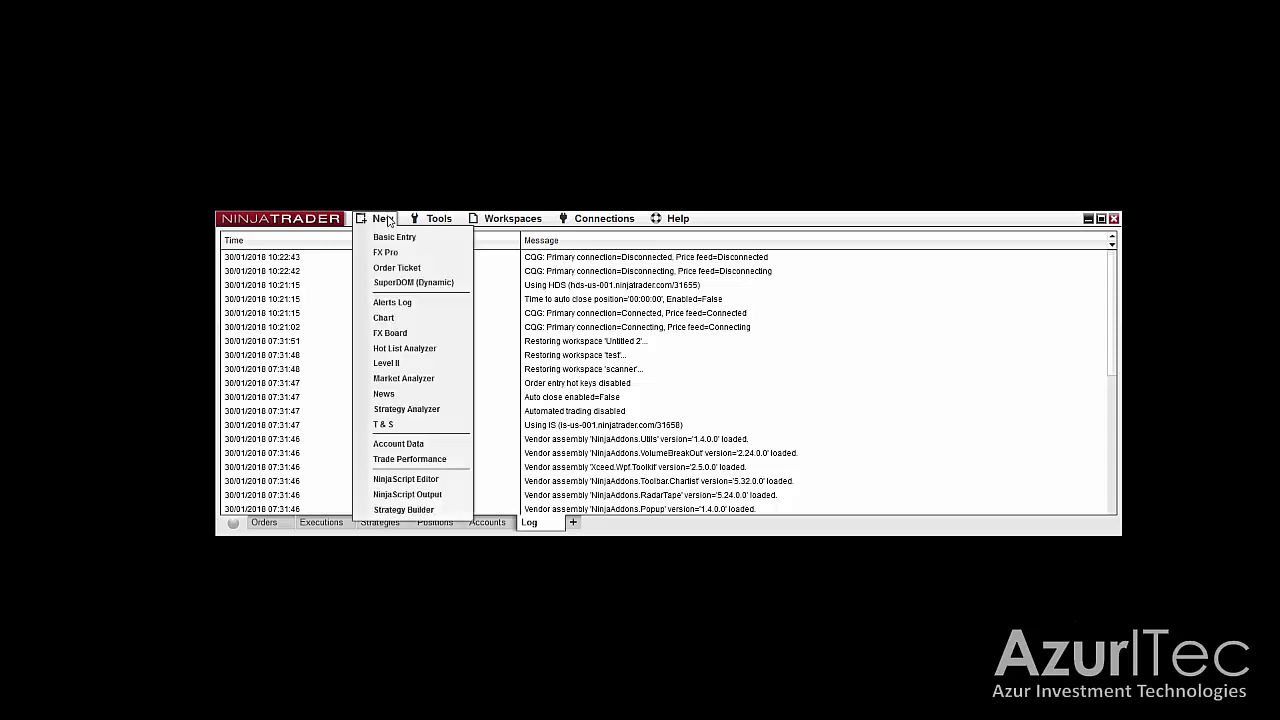
left_click(405, 379)
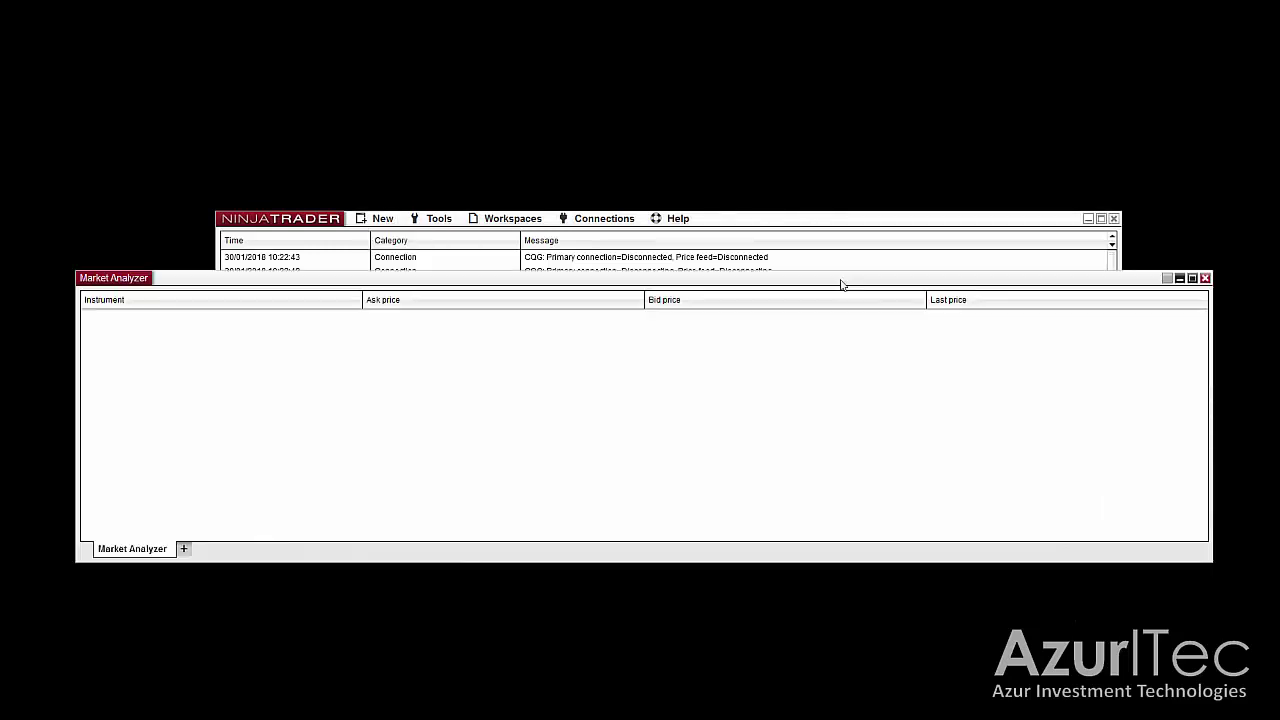
left_click(594, 218)
left_click(592, 234)
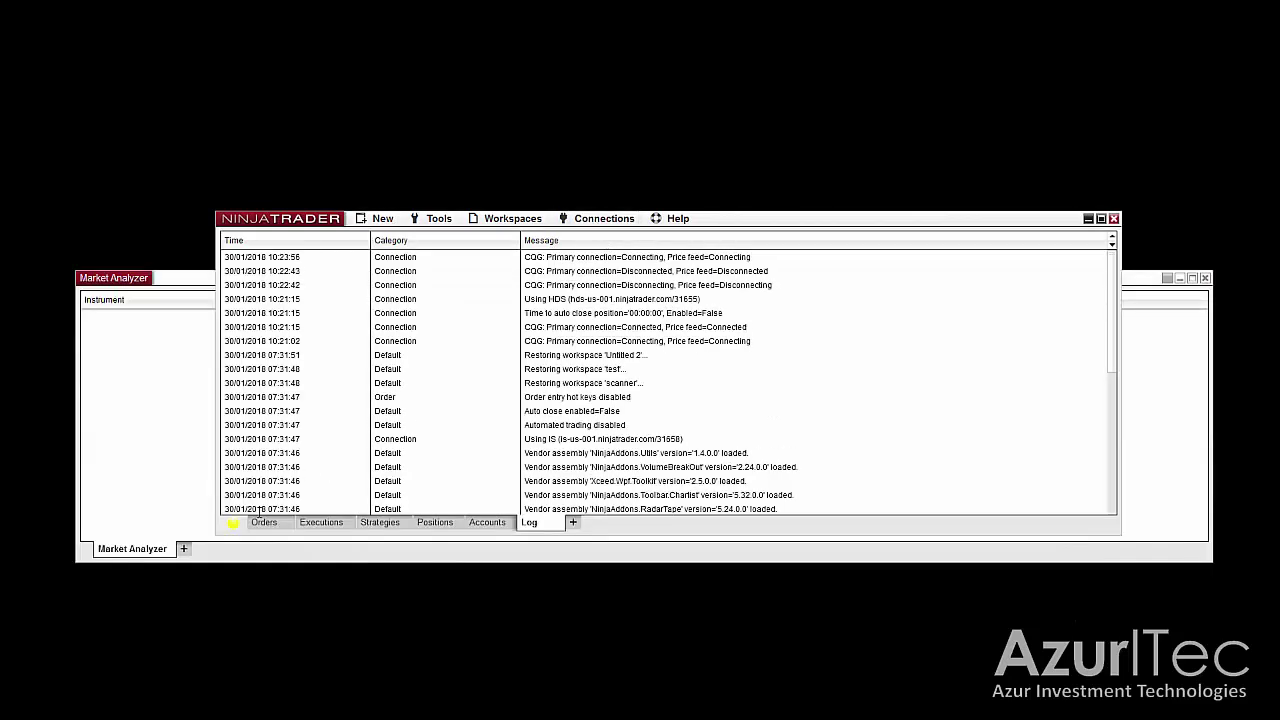
mouse_move(237, 528)
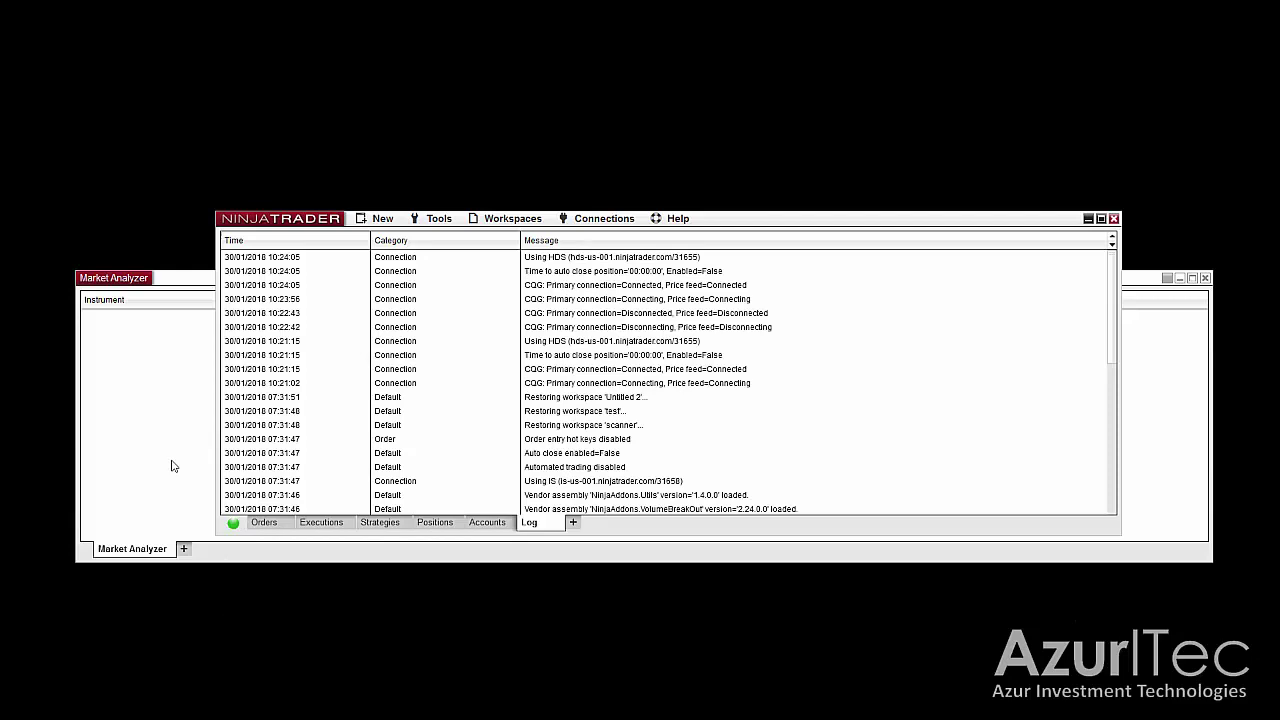
- Open the Market Analyzer's Columns setup and expand the NinjaAddons folder of Chartist, Elliott and Harmonic scanners
left_click(240, 548)
right_click(295, 326)
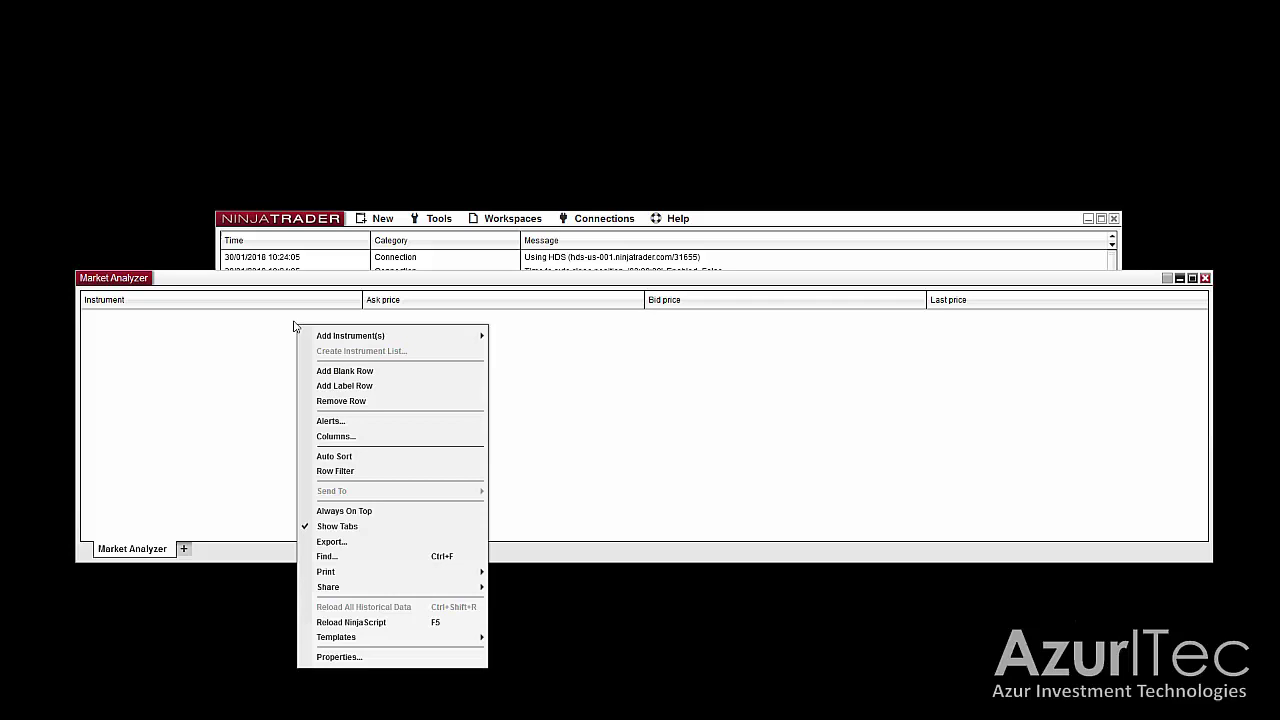
left_click(332, 437)
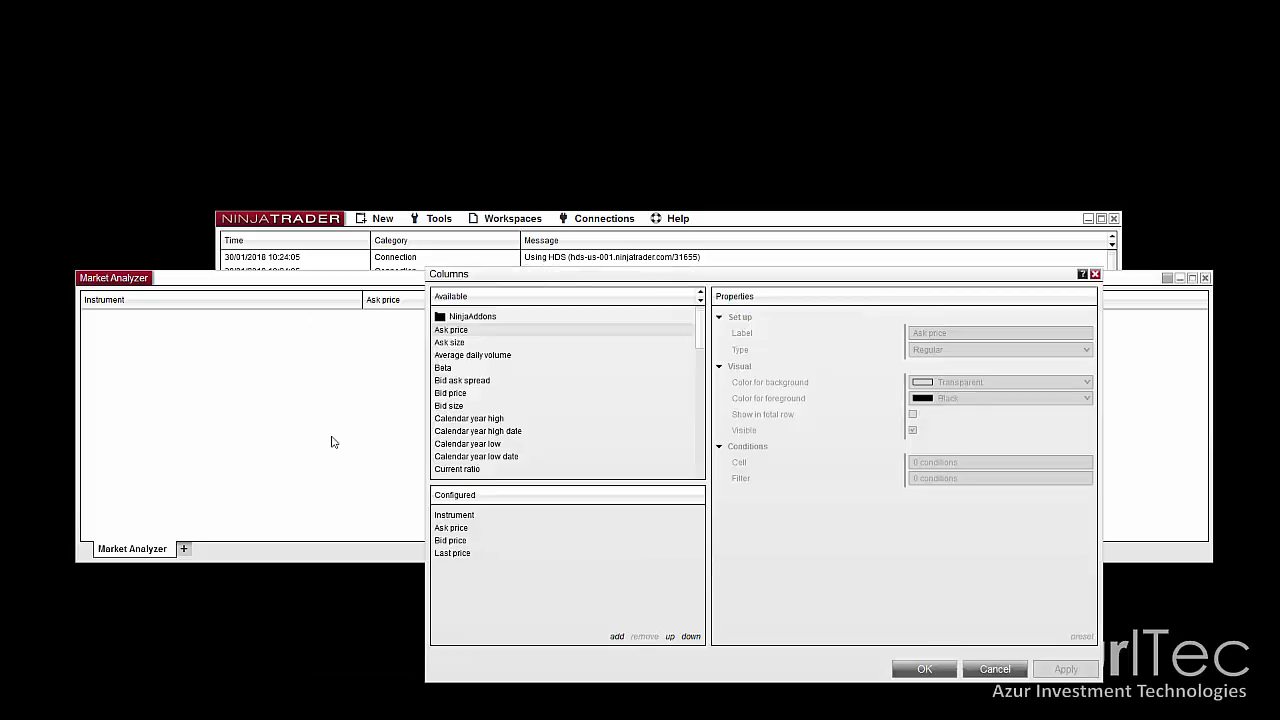
left_click_drag(550, 281, 416, 219)
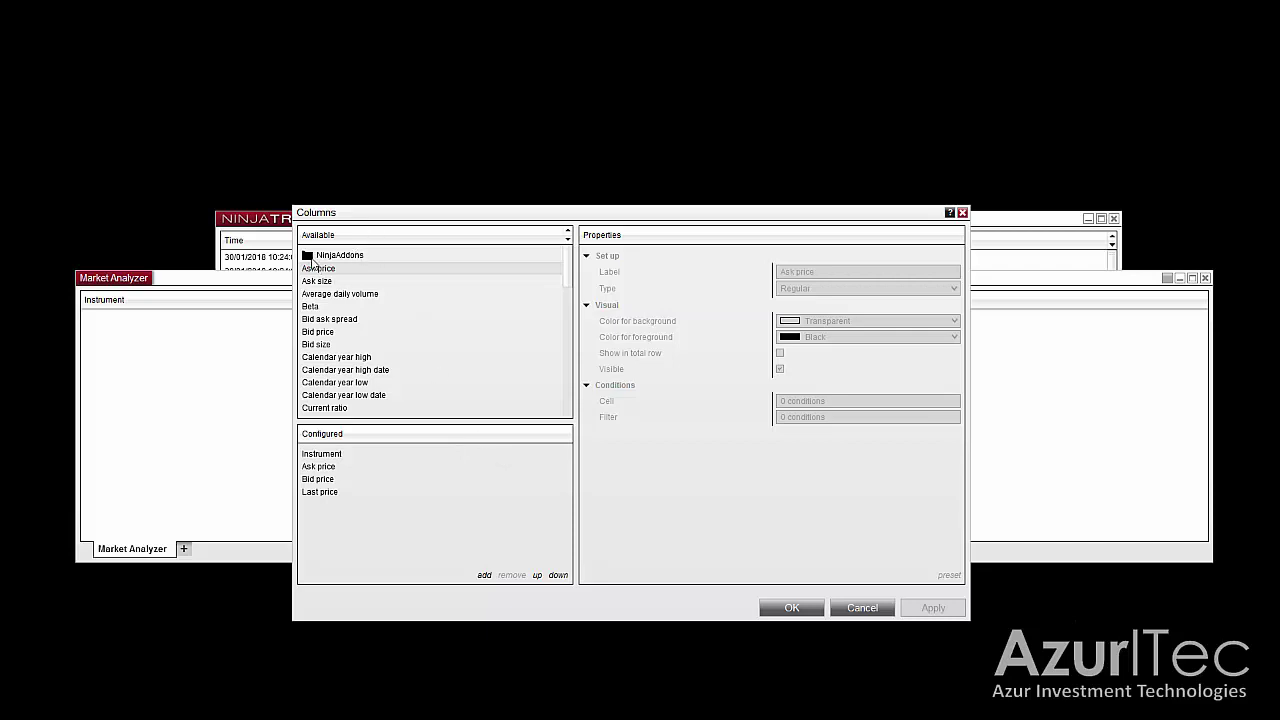
double_click(339, 256)
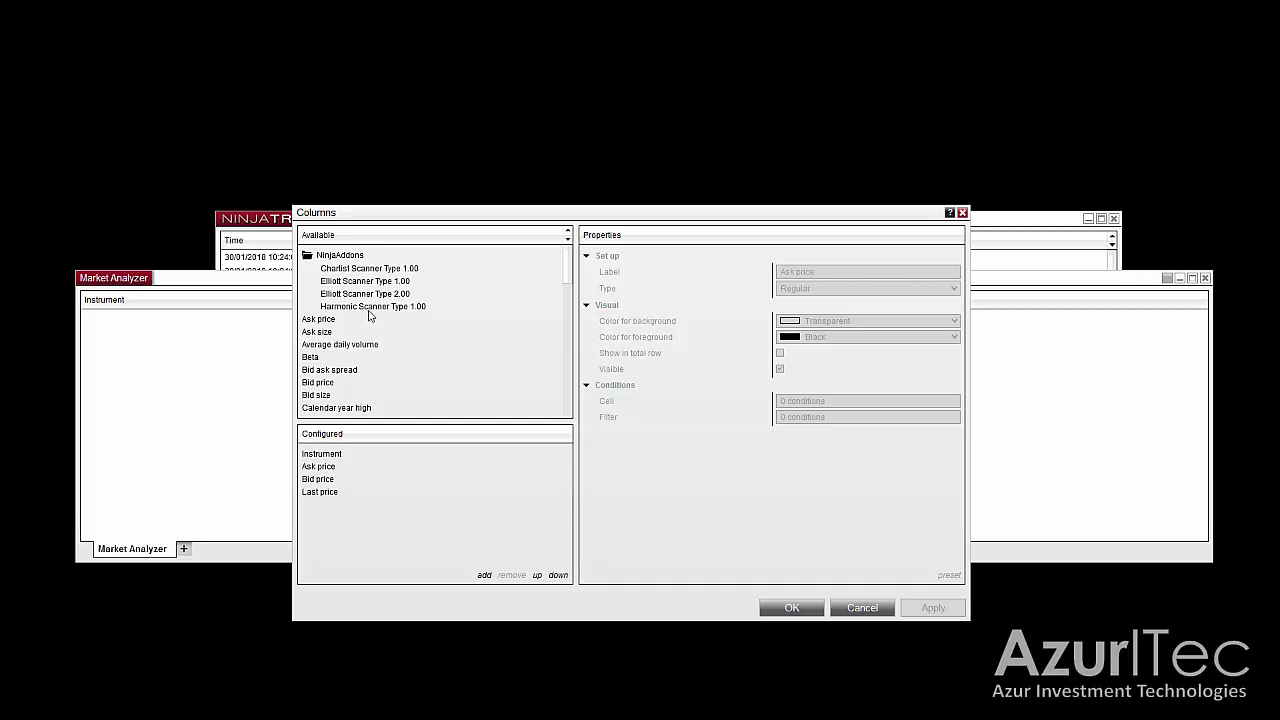
- Add the Harmonic Scanner Type 1.00 column and set its swing strength to Medium
double_click(371, 310)
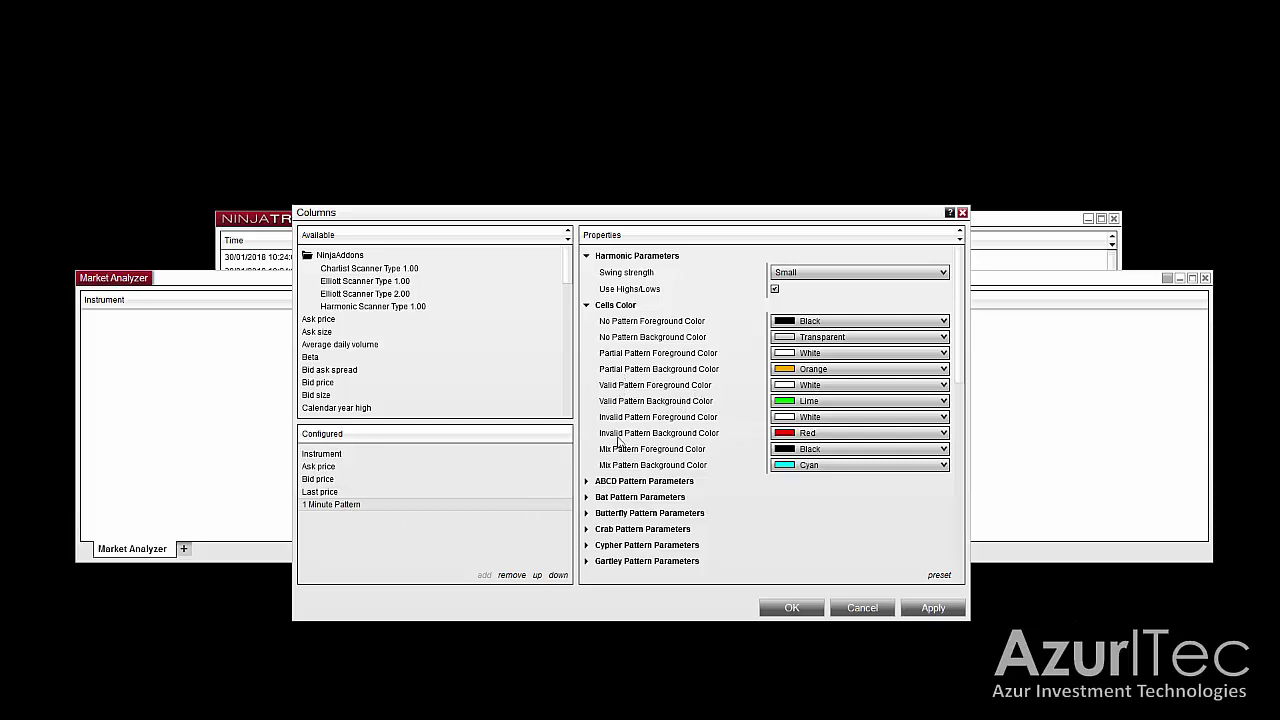
scroll(623, 476, "down", 1)
scroll(623, 476, "down", 2)
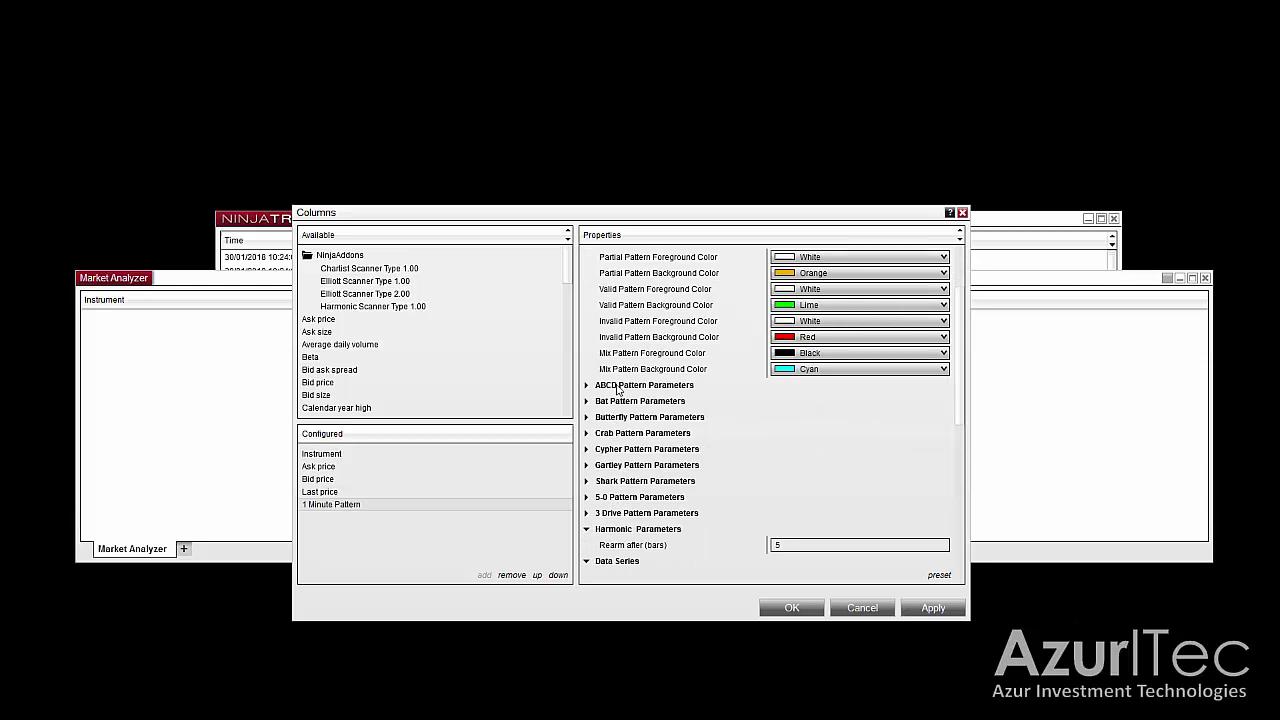
scroll(617, 390, "up", 3)
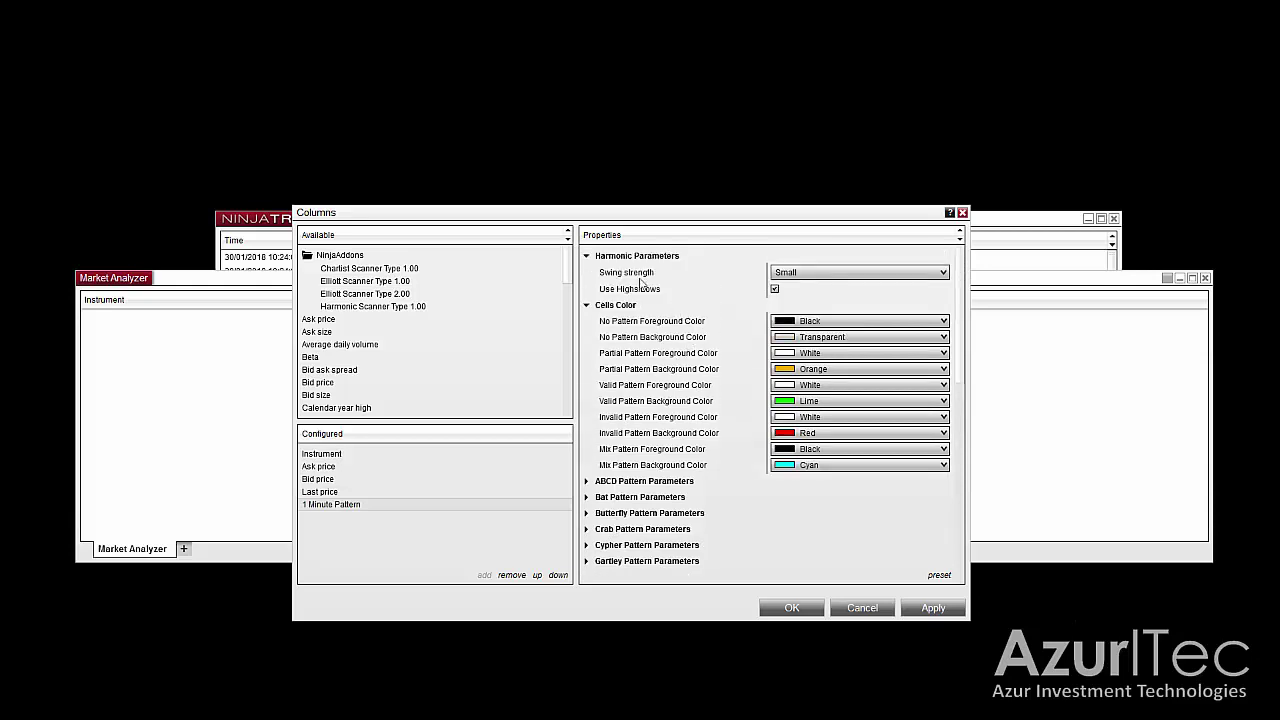
left_click(808, 273)
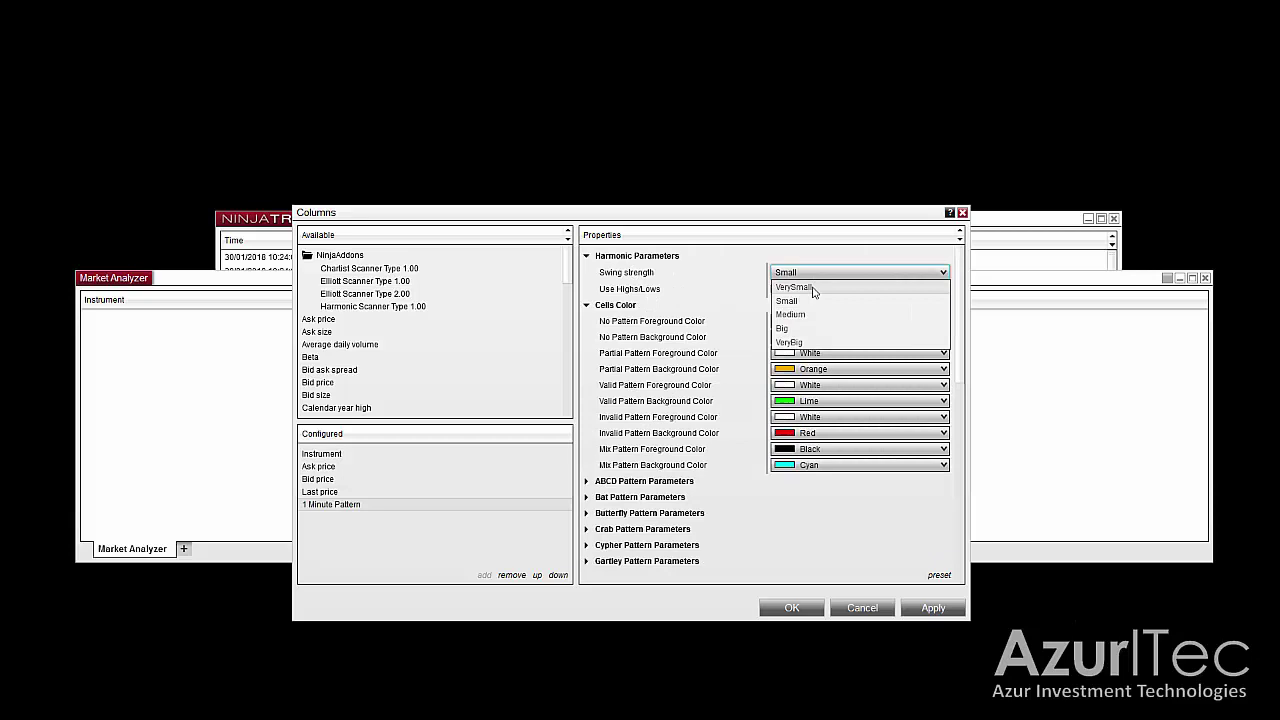
left_click(797, 315)
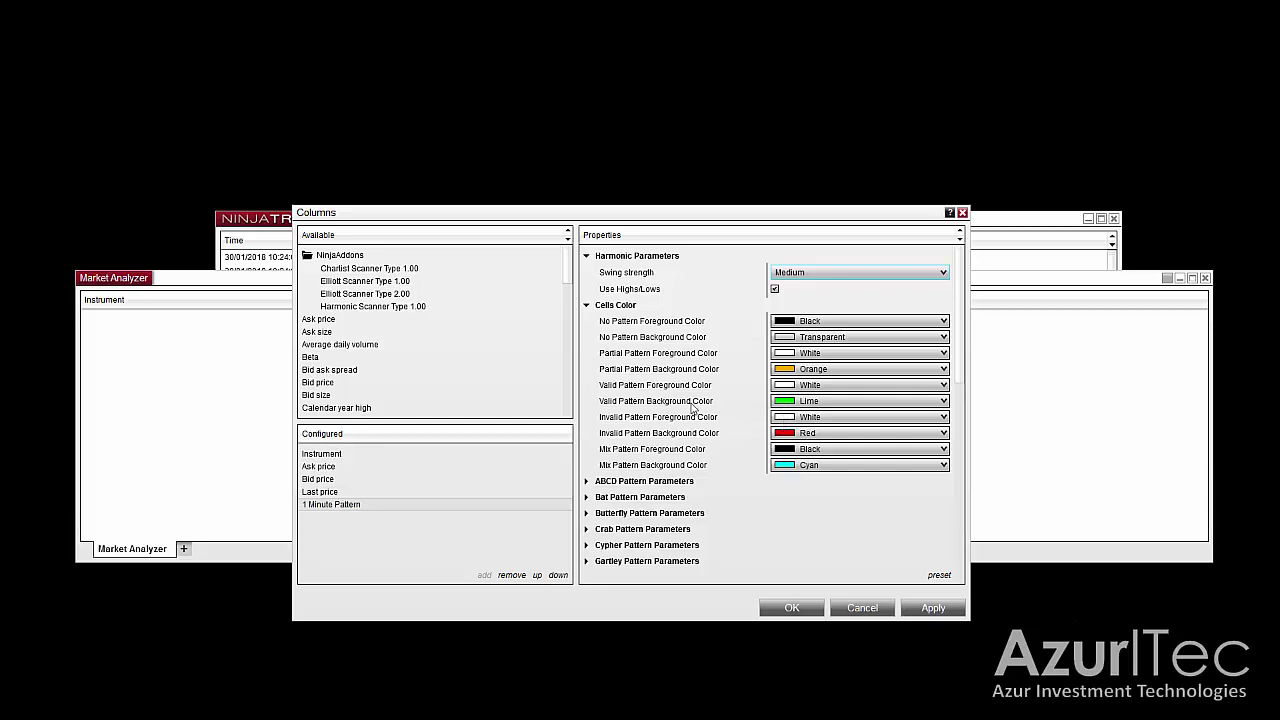
- Expand the ABCD and Bat pattern parameters and set the data series bar period to 30 minutes
left_click(587, 305)
left_click(588, 321)
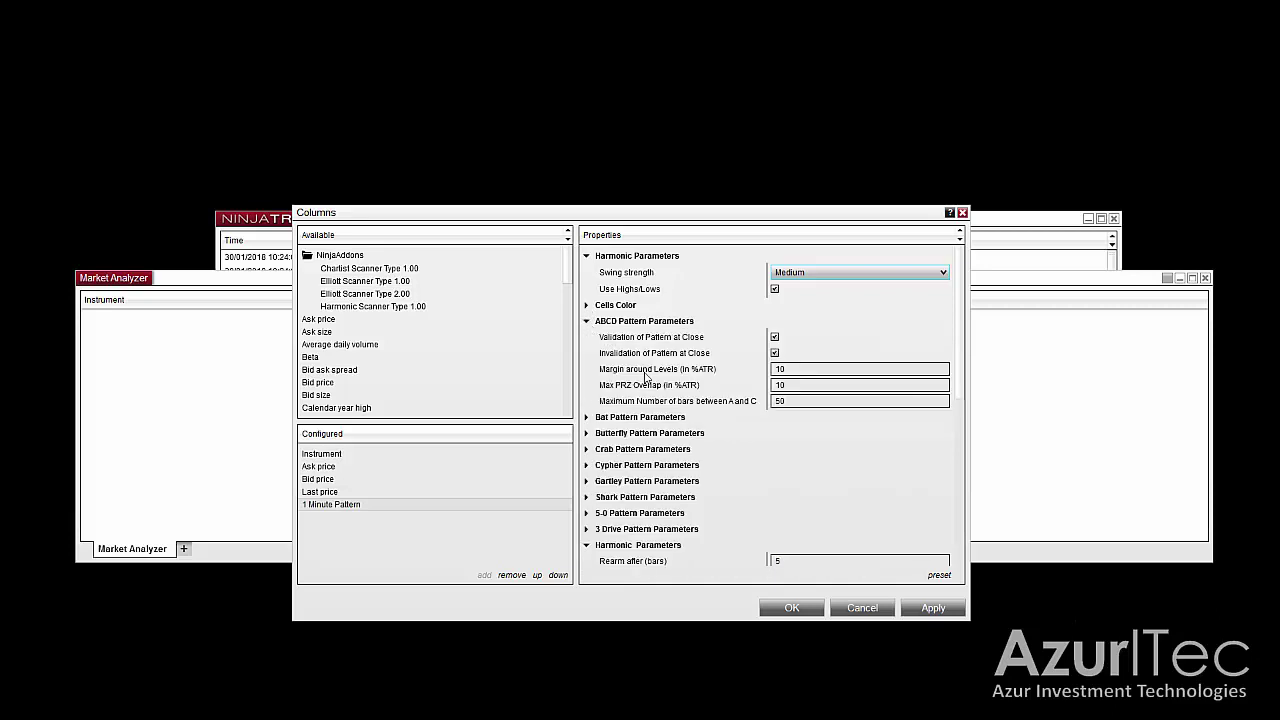
left_click(588, 418)
scroll(653, 450, "down", 8)
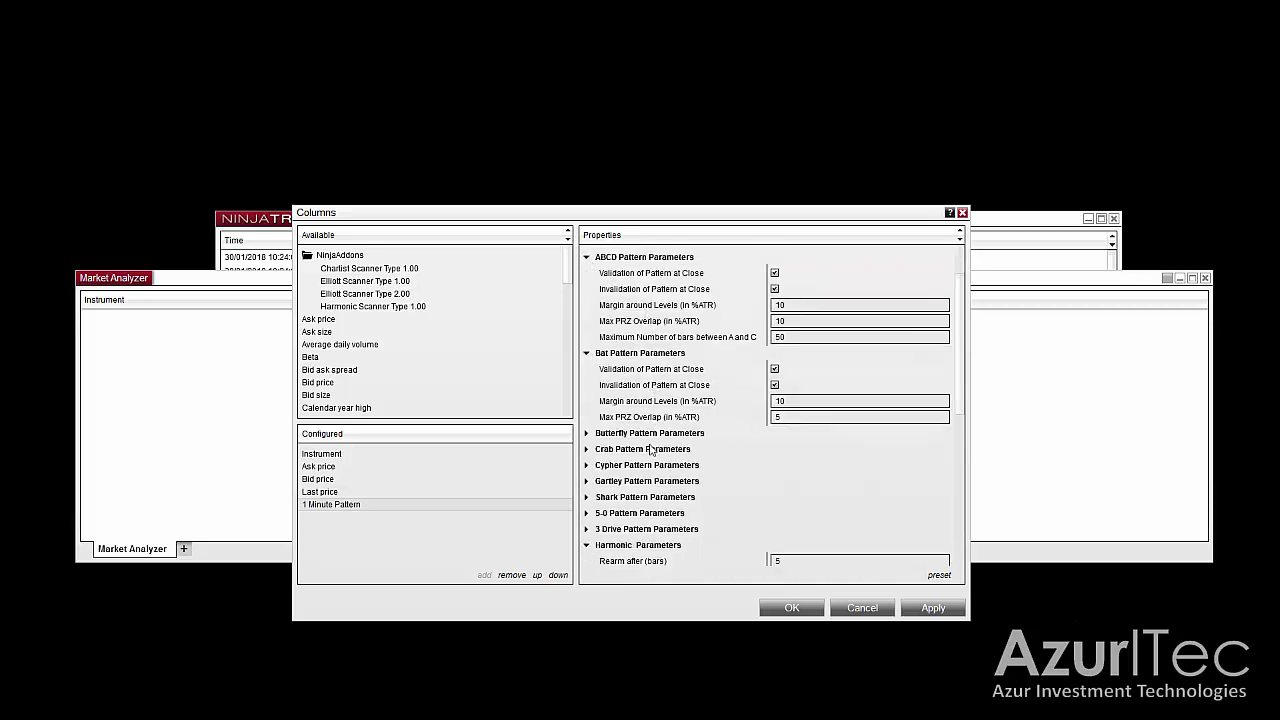
left_click(799, 450)
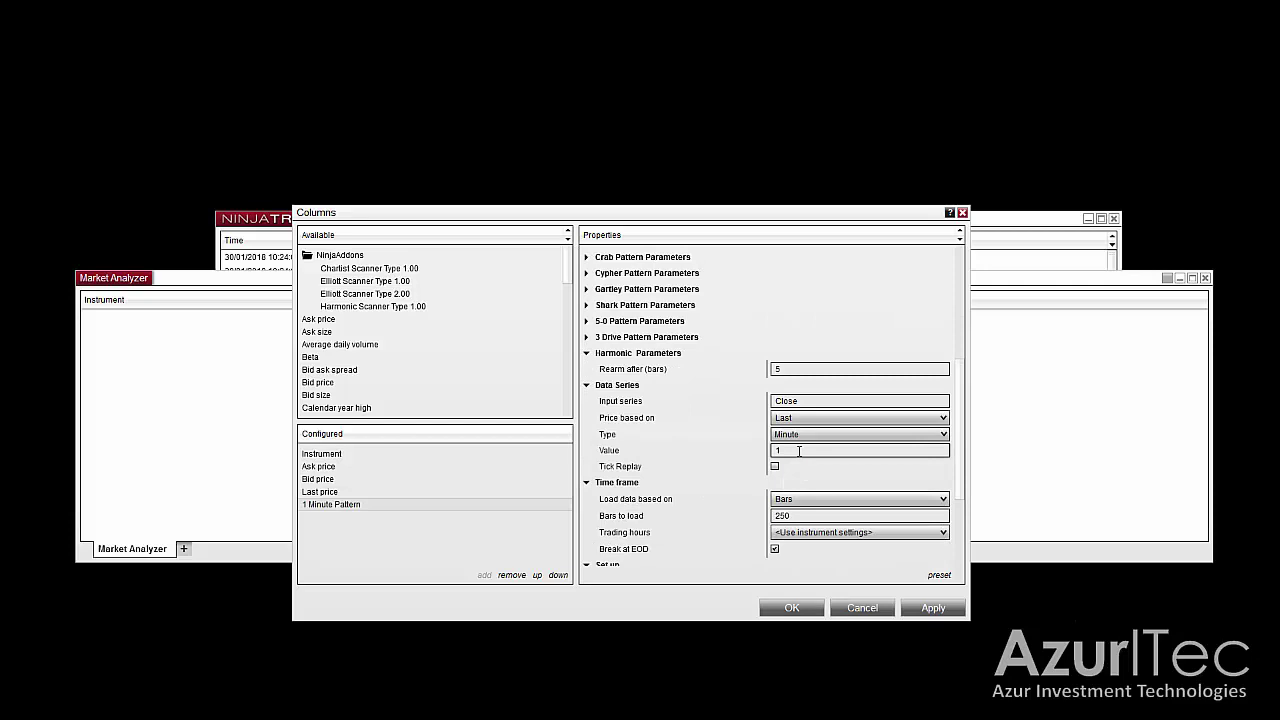
left_click(799, 450)
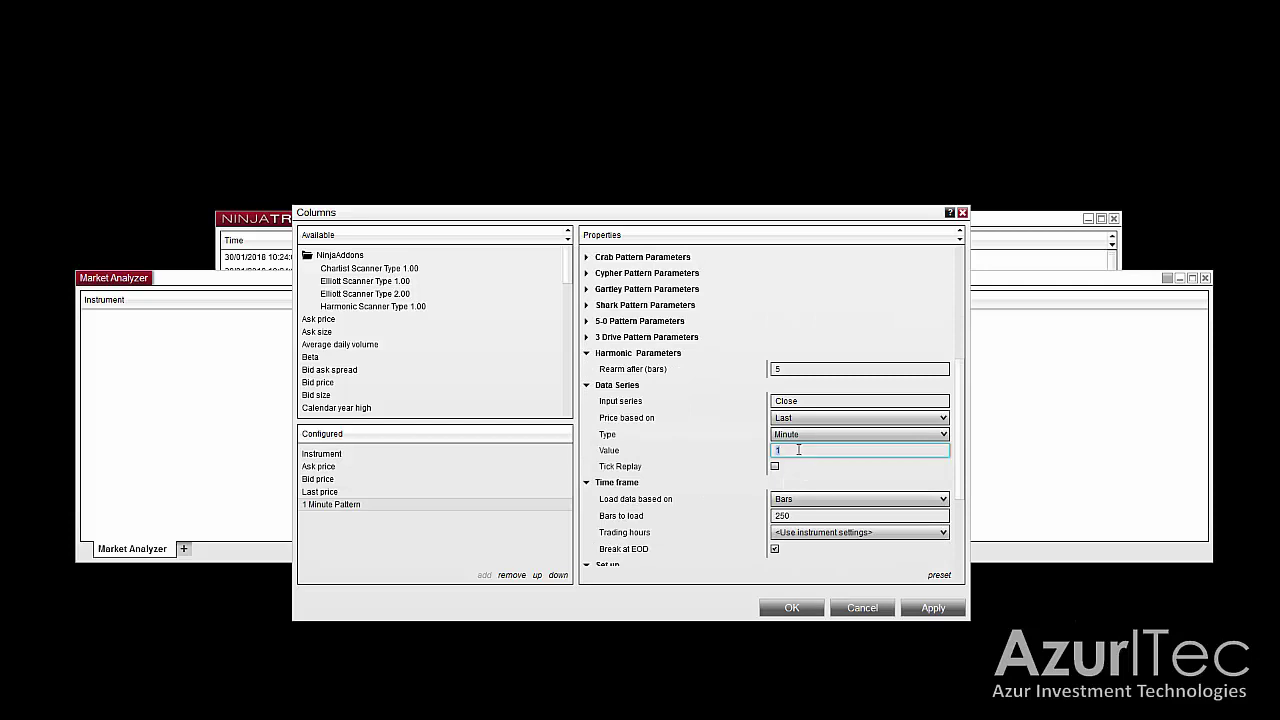
type("30")
scroll(799, 455, "down", 1)
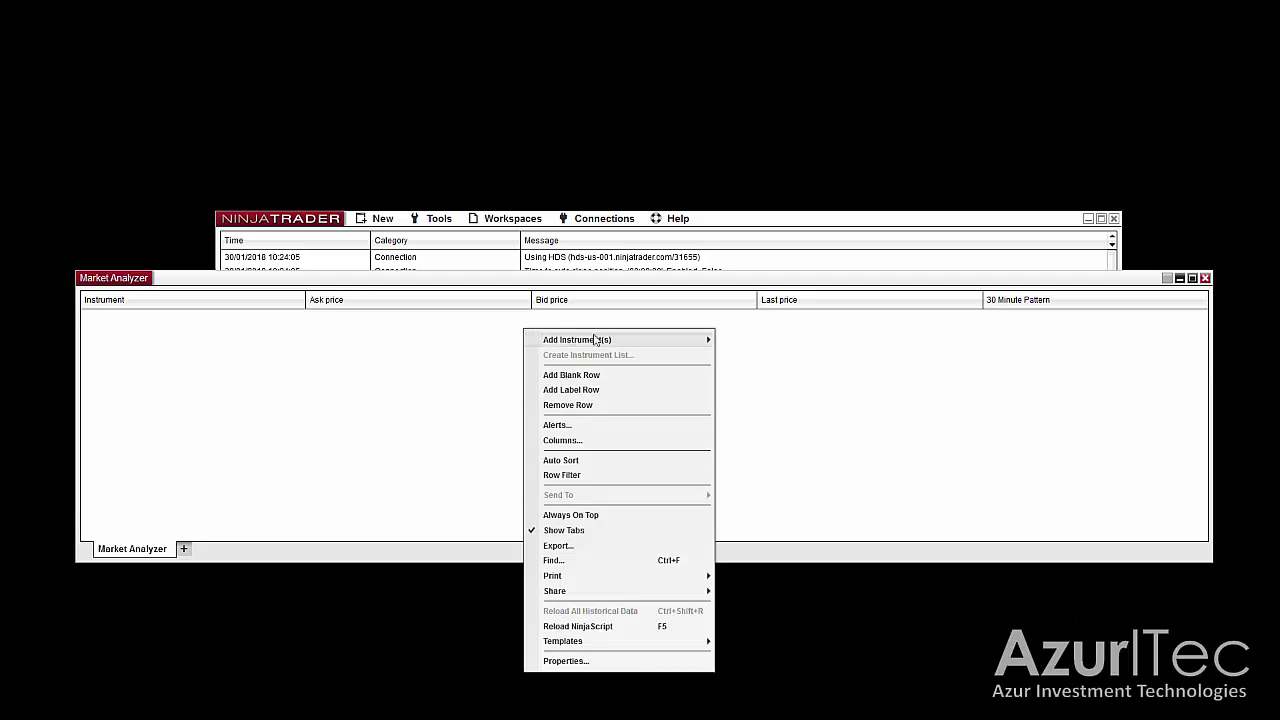
- Add the NQ 03-18 and 6E 03-18 instruments to the Market Analyzer
mouse_move(688, 342)
left_click(752, 348)
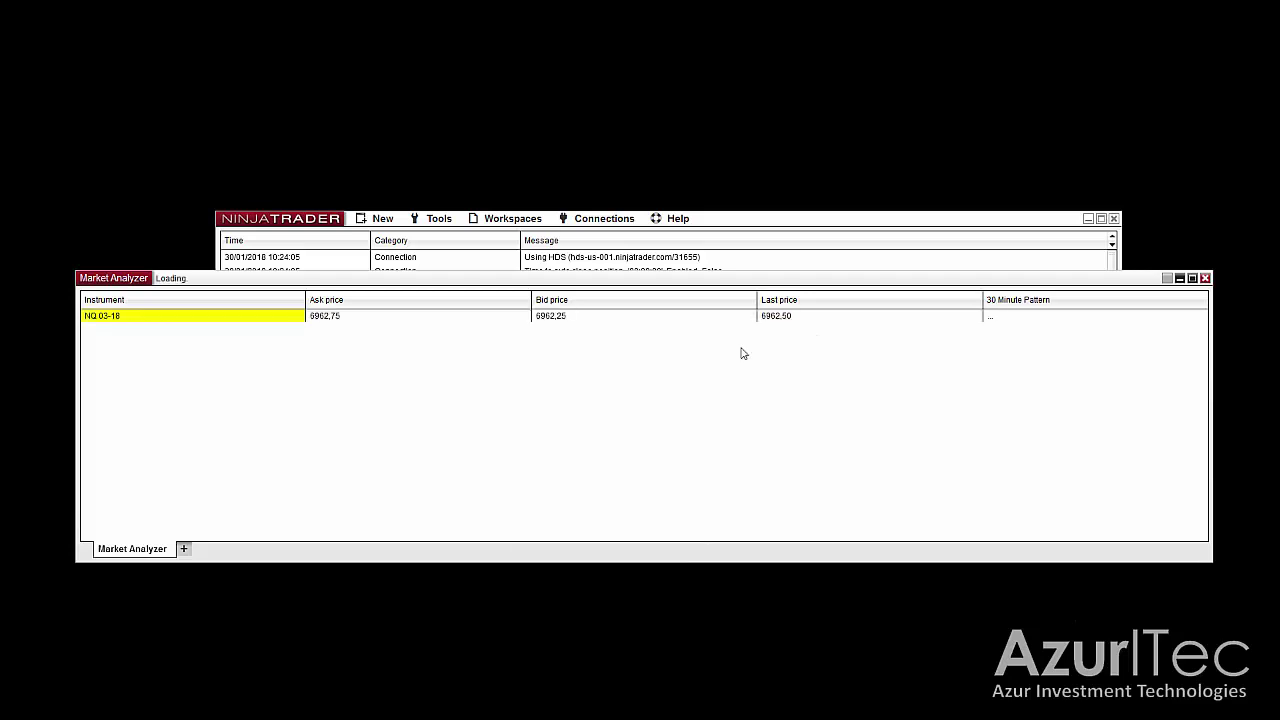
right_click(590, 345)
mouse_move(743, 357)
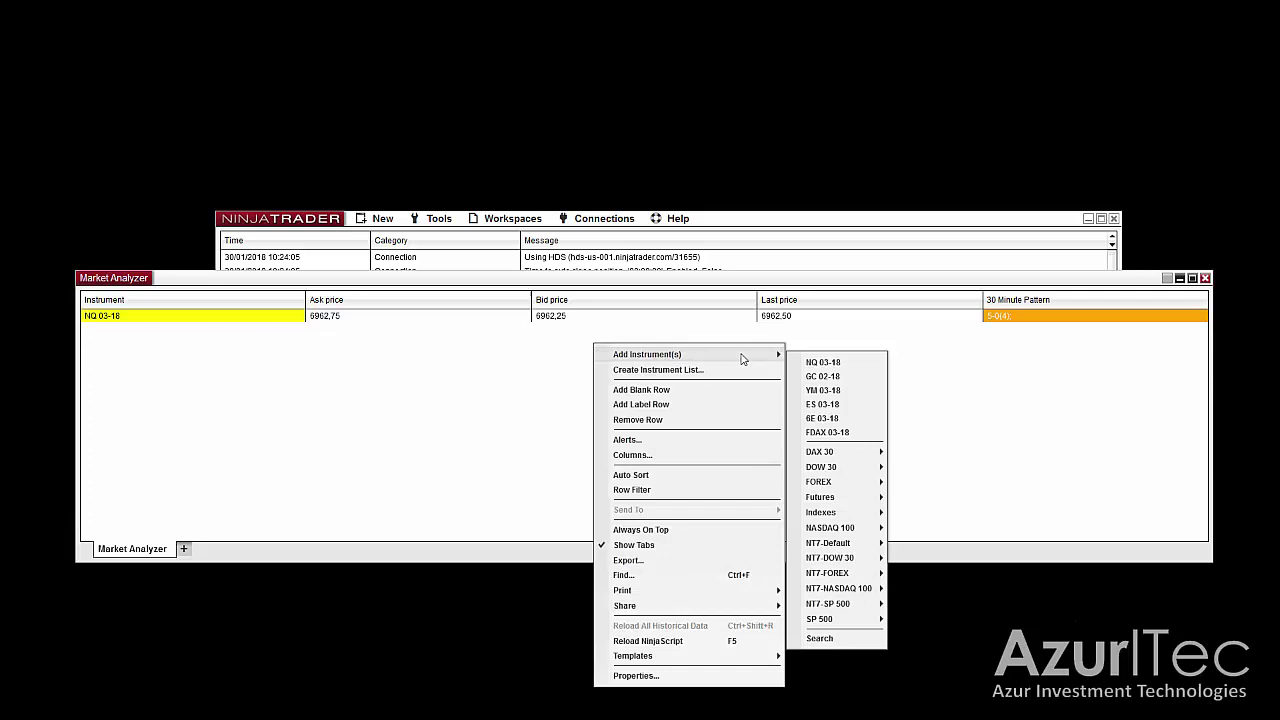
left_click(826, 419)
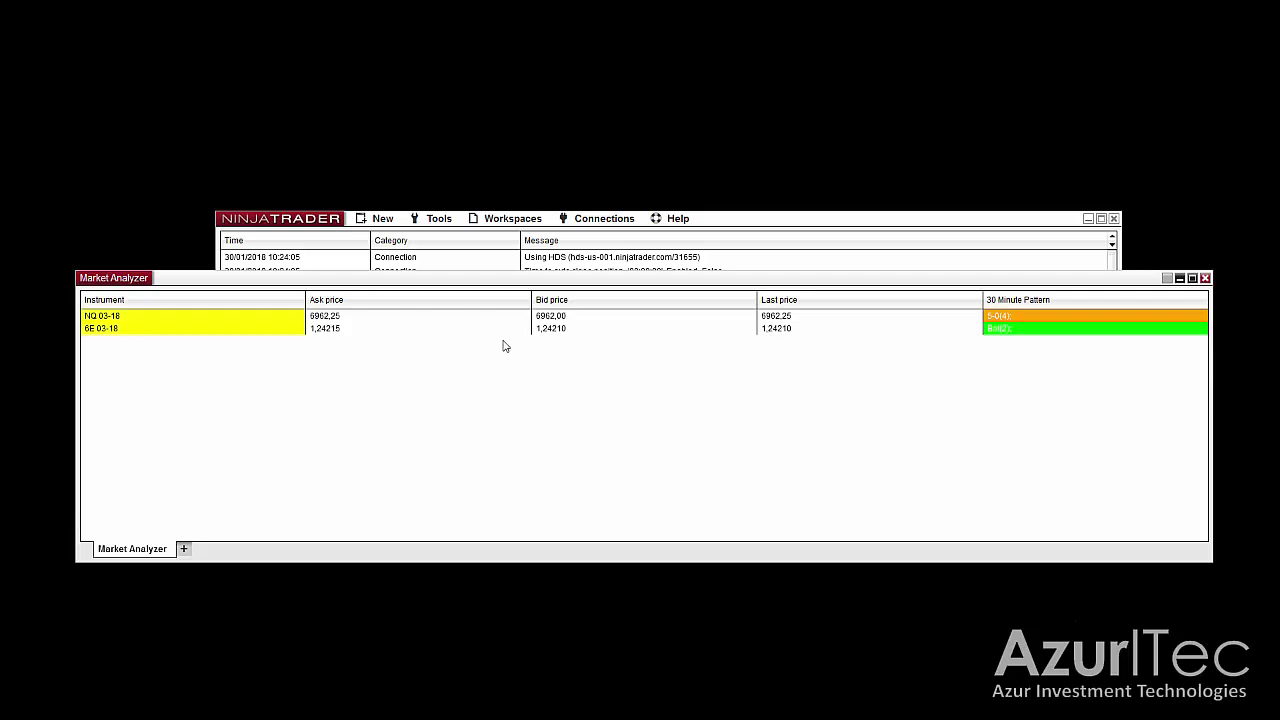
- Load the saved HarmonicType1_Scanner template into the Market Analyzer
right_click(505, 346)
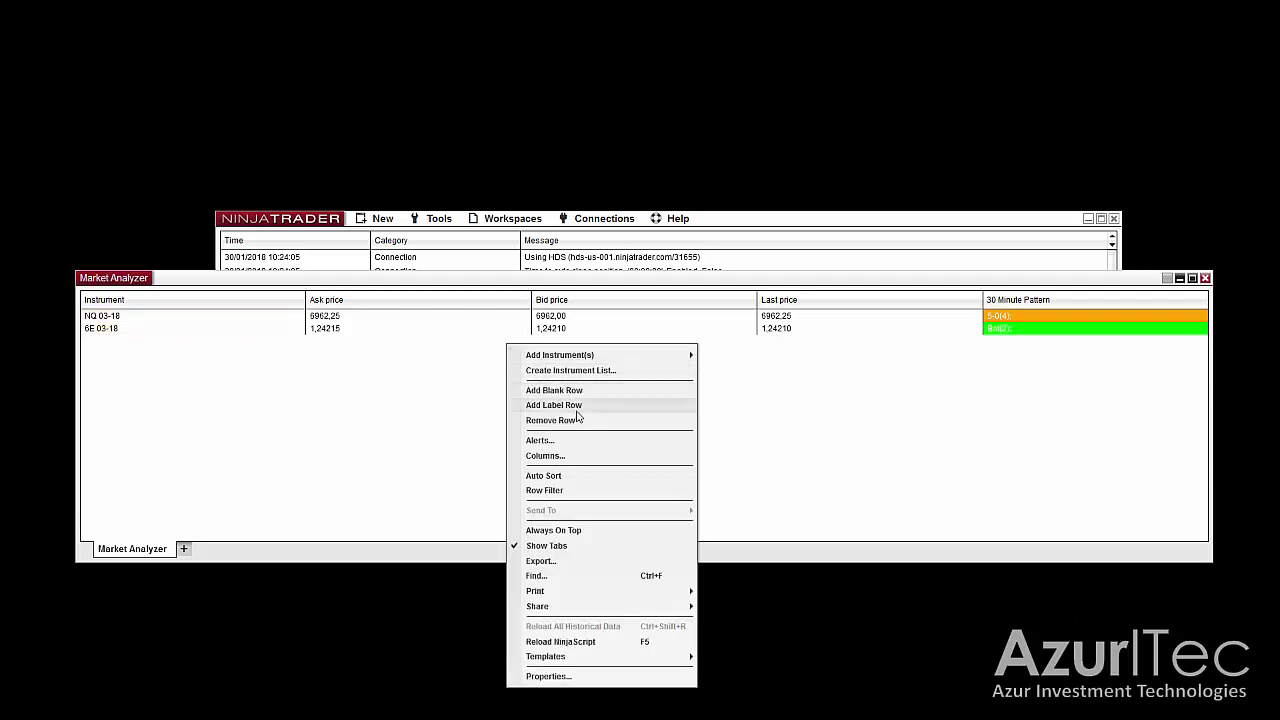
mouse_move(645, 657)
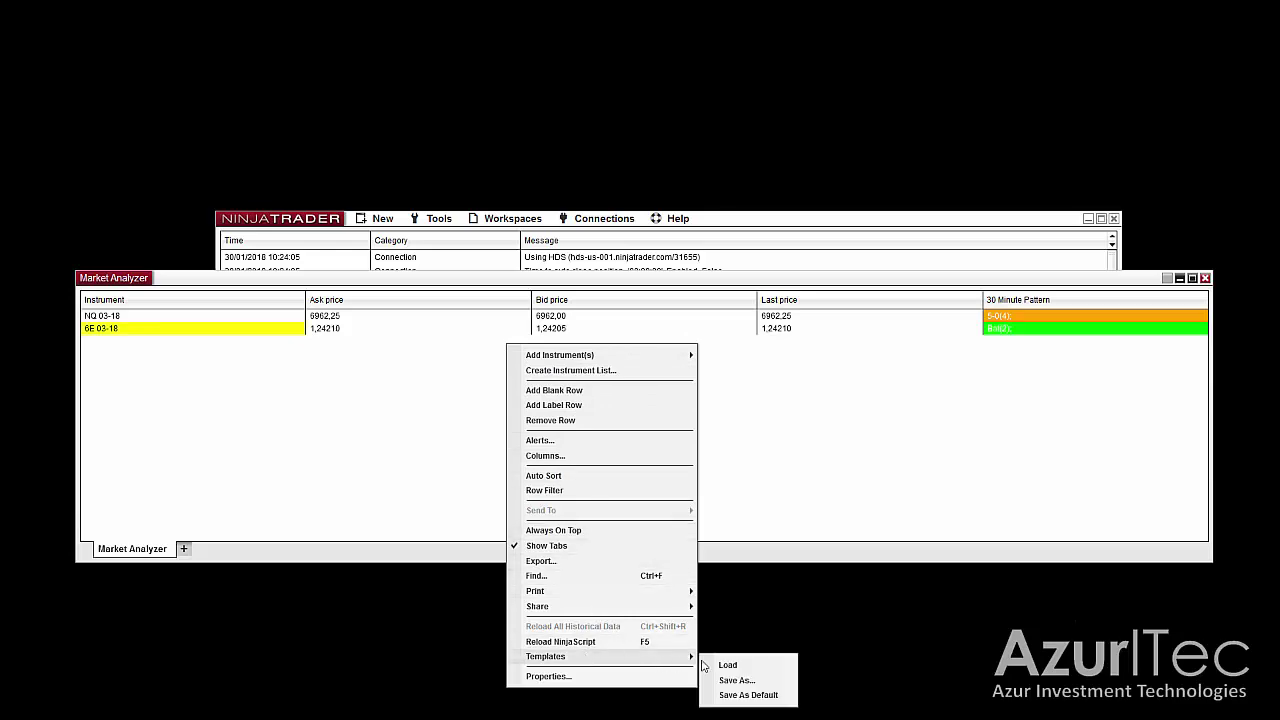
left_click(720, 660)
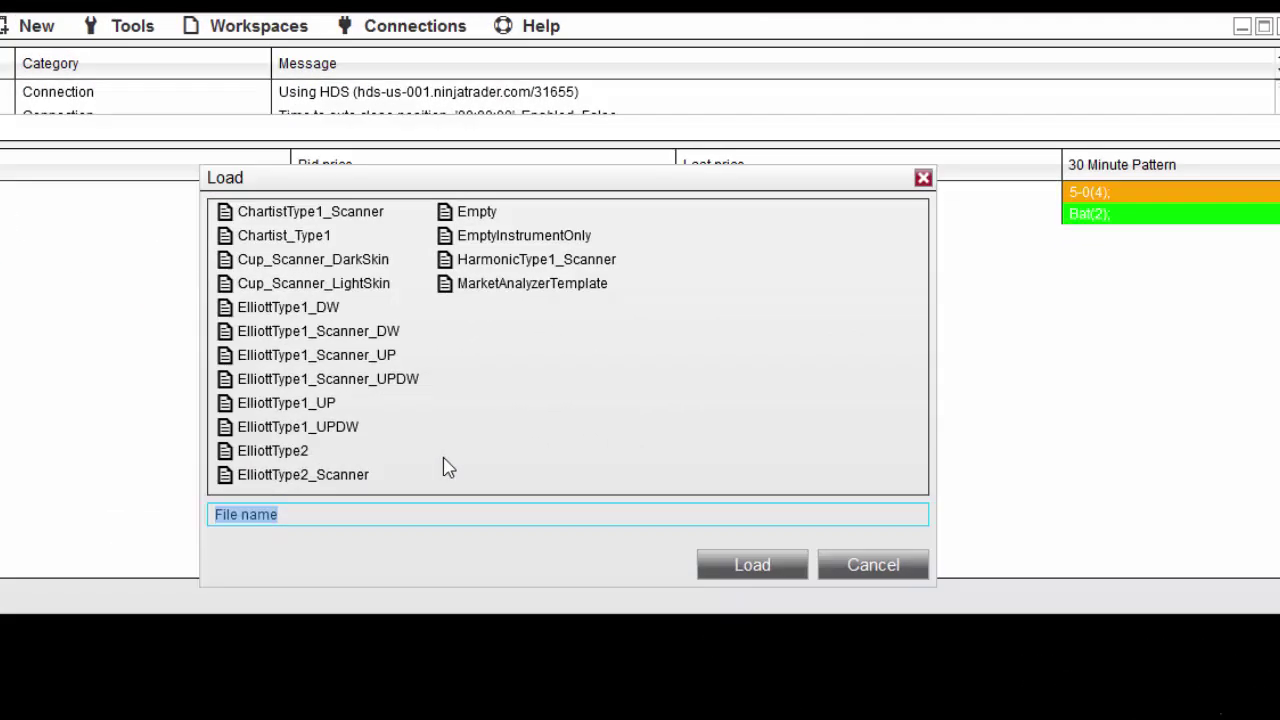
left_click(545, 263)
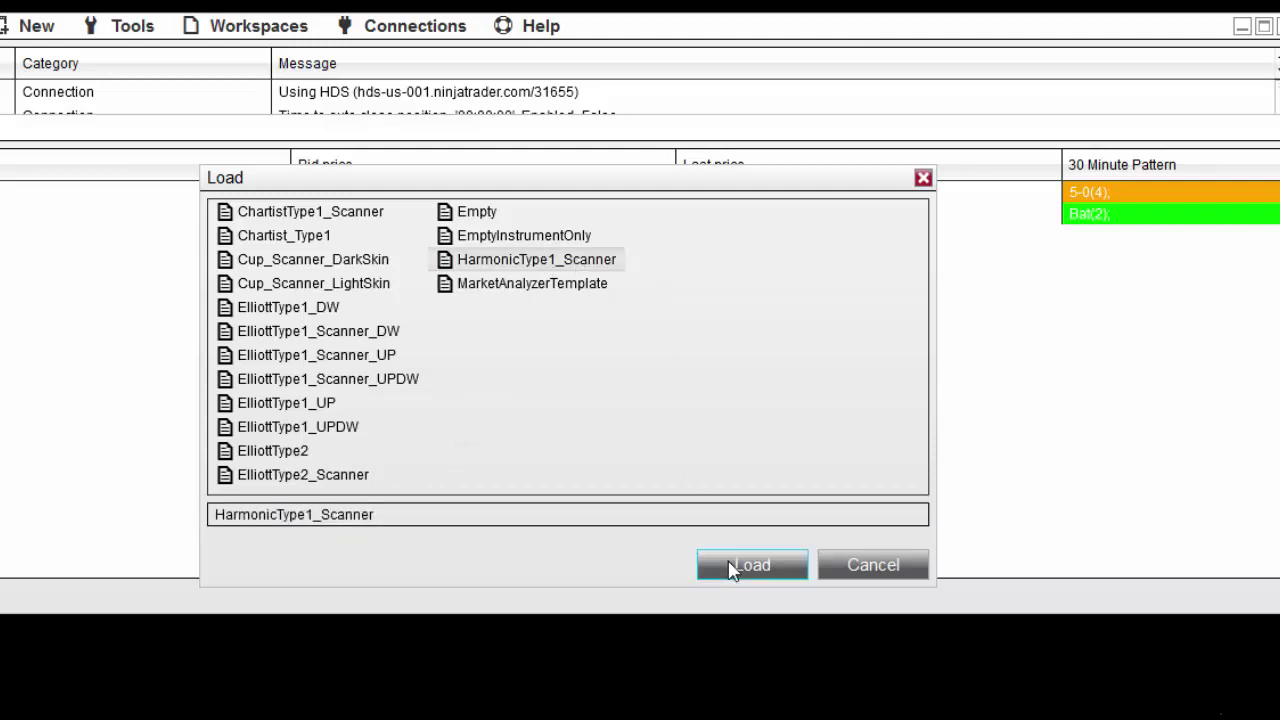
left_click(752, 565)
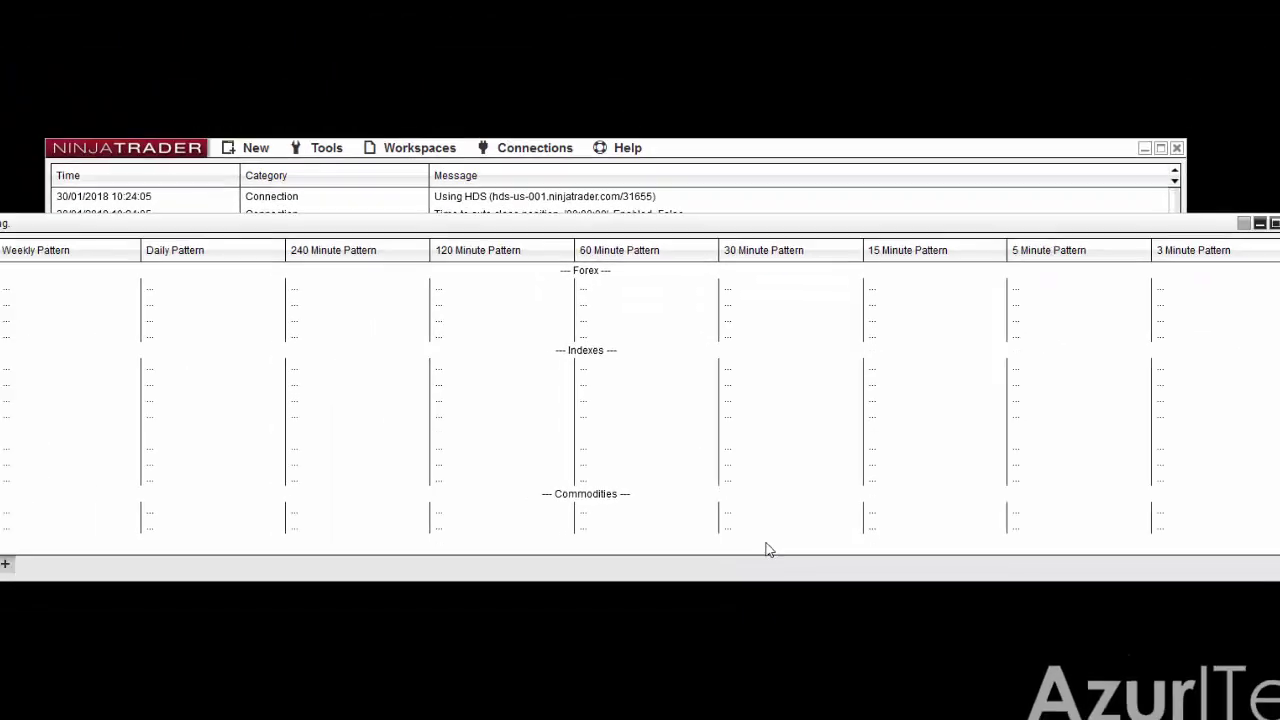